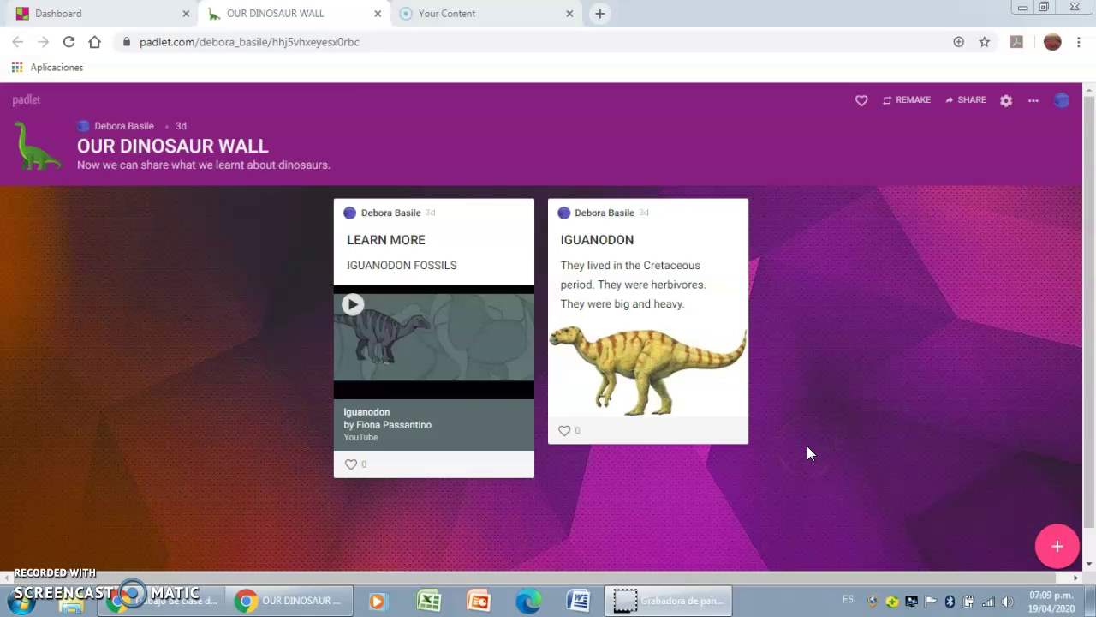
pyautogui.click(646, 302)
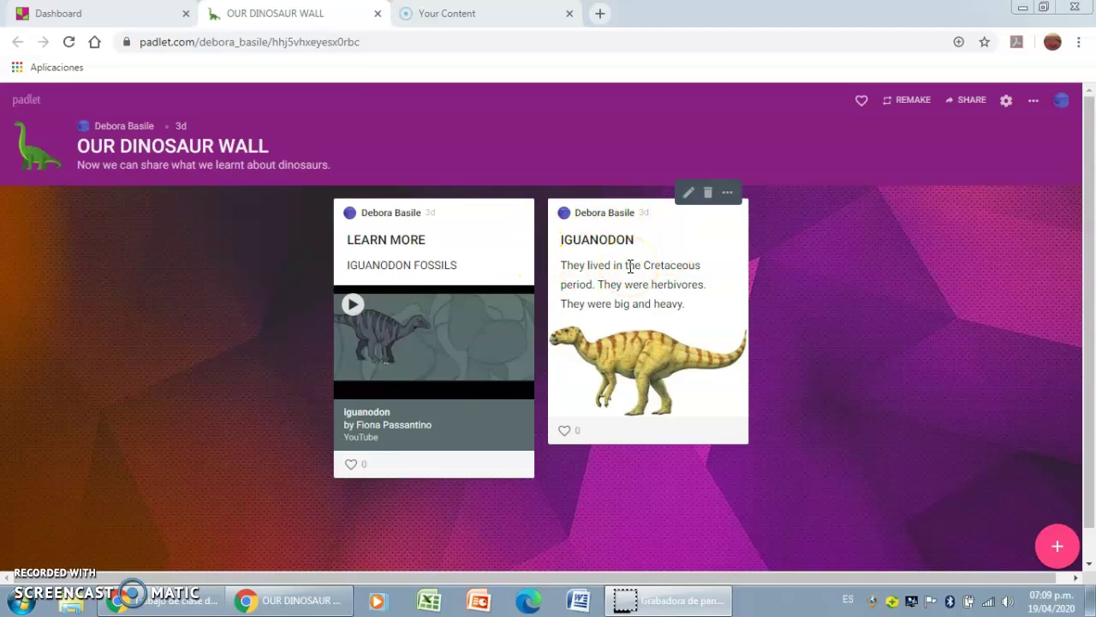
pyautogui.click(630, 263)
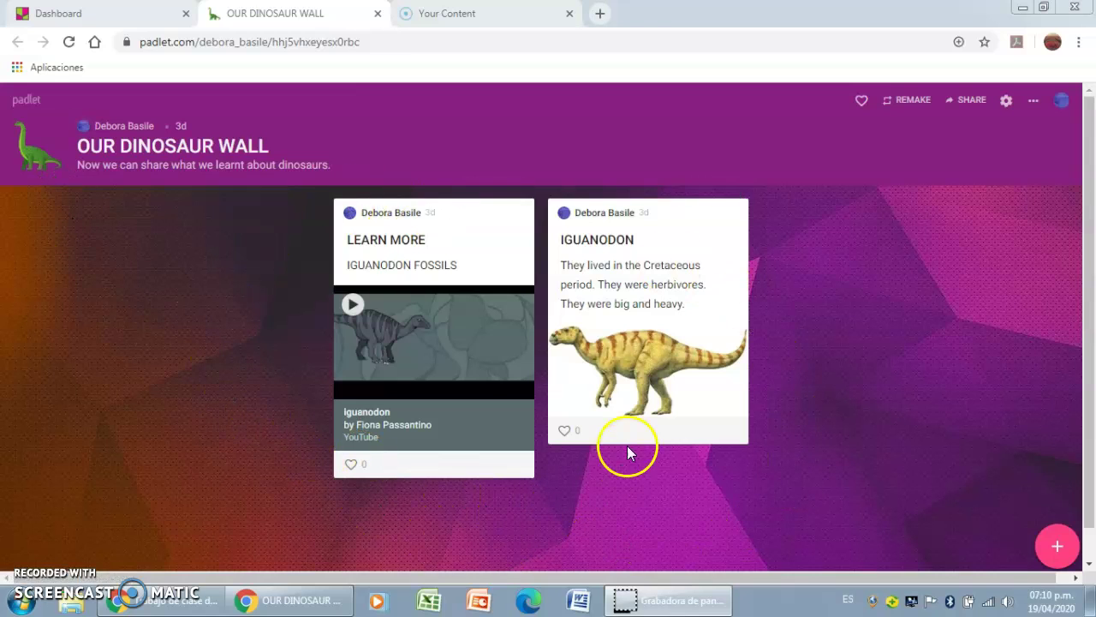
pyautogui.moveTo(649, 429)
pyautogui.click(784, 439)
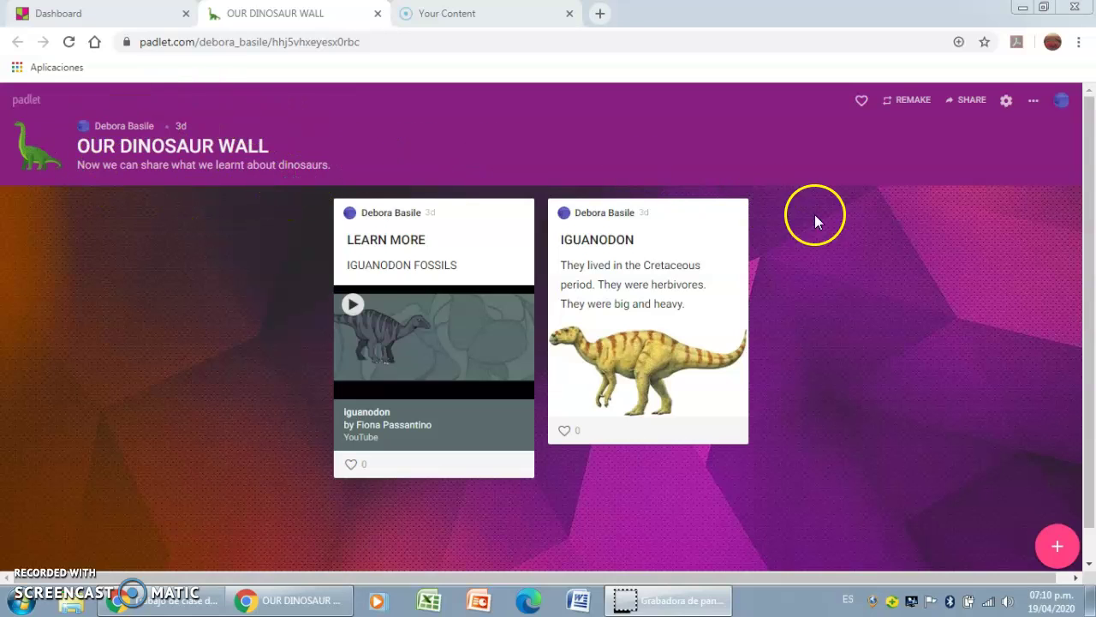
# Add a new post to the dinosaur wall and title it "Velociraptors".
pyautogui.click(1057, 550)
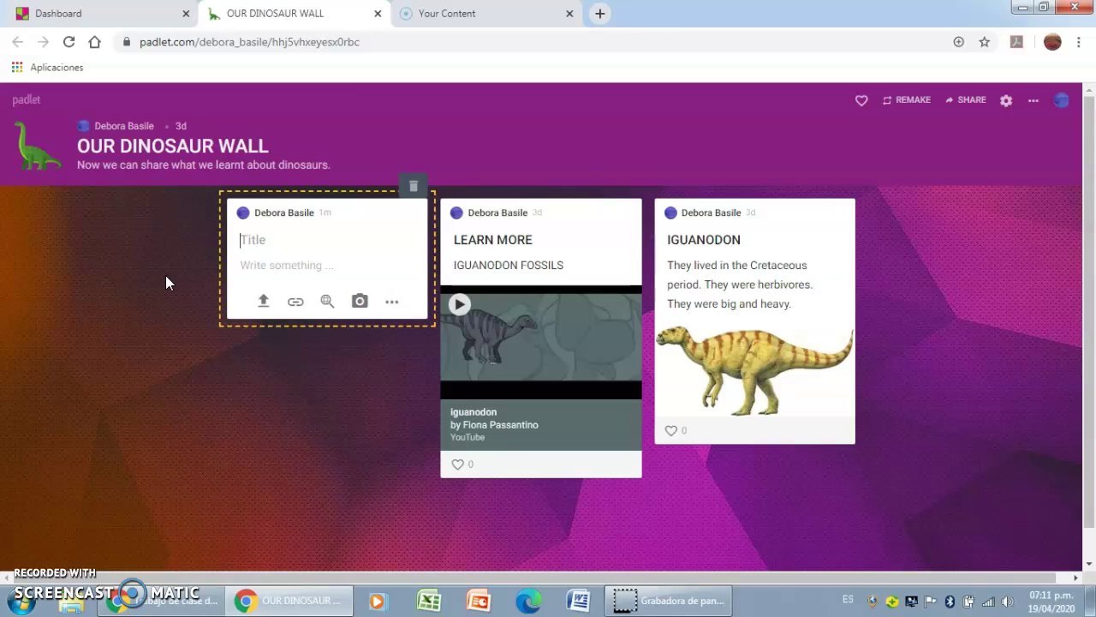
pyautogui.press('capslock')
pyautogui.write('V')
pyautogui.press('capslock')
pyautogui.write('elociraptors')
pyautogui.click(240, 276)
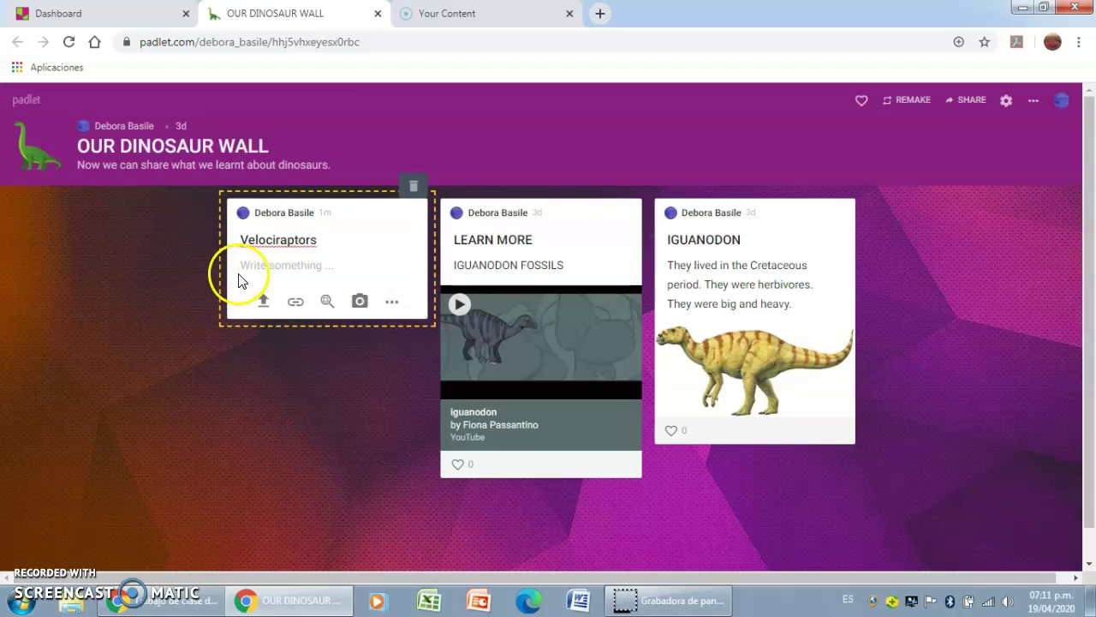
# Write "They were very fast creatures." as the first line of the Velociraptors post's body.
pyautogui.click(245, 267)
pyautogui.press('capslock')
pyautogui.write('T')
pyautogui.press('capslock')
pyautogui.write('hey wer')
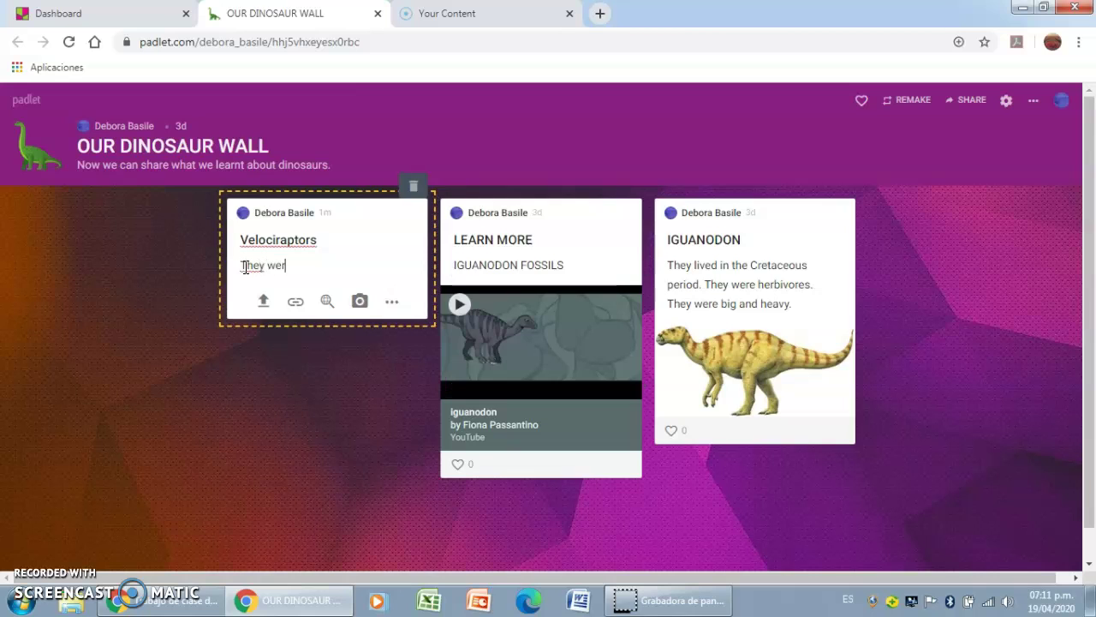
pyautogui.write('e very fast creatures')
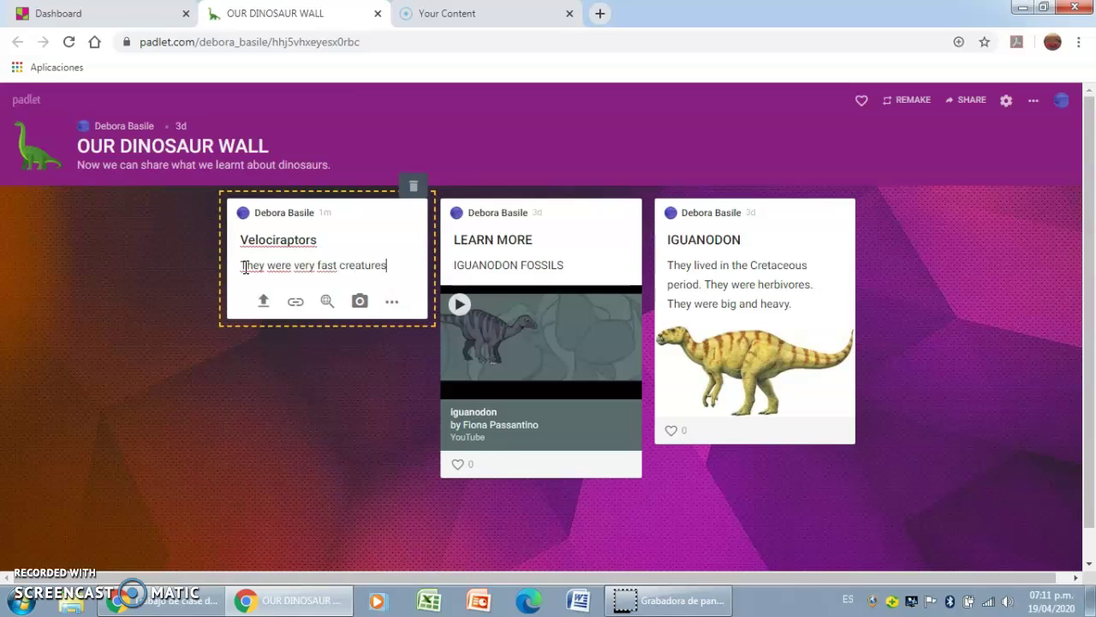
pyautogui.write('.')
pyautogui.press('Return')
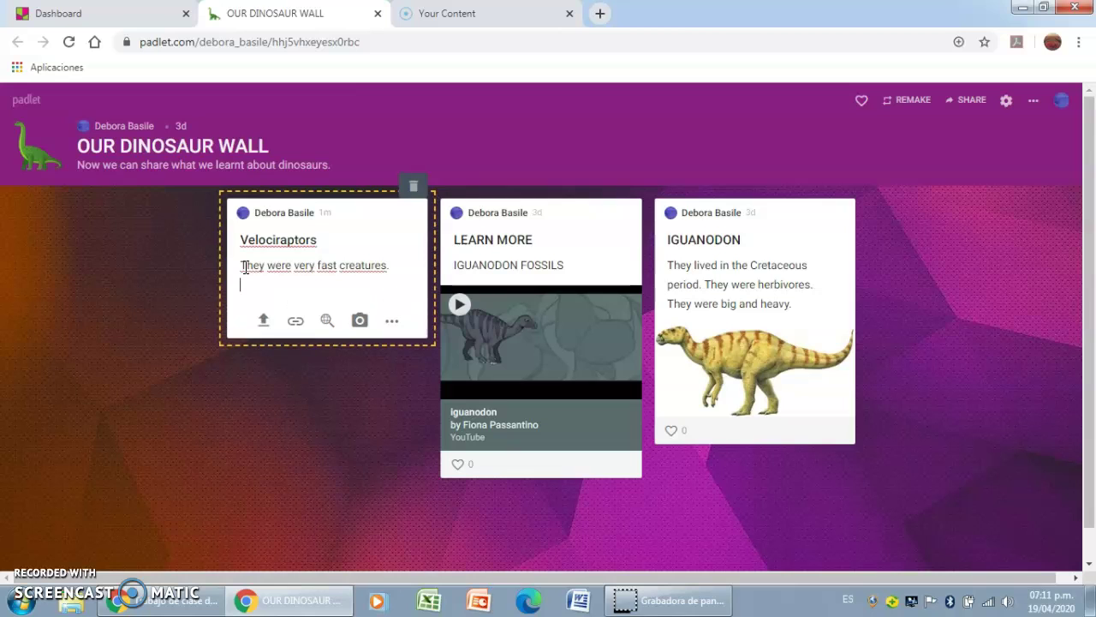
# Add "They were intelligent." as the second line of the Velociraptors post's body.
pyautogui.press('capslock')
pyautogui.write('T')
pyautogui.press('capslock')
pyautogui.write('hery')
pyautogui.press('BackSpace')
pyautogui.press('BackSpace')
pyautogui.write('y were intell')
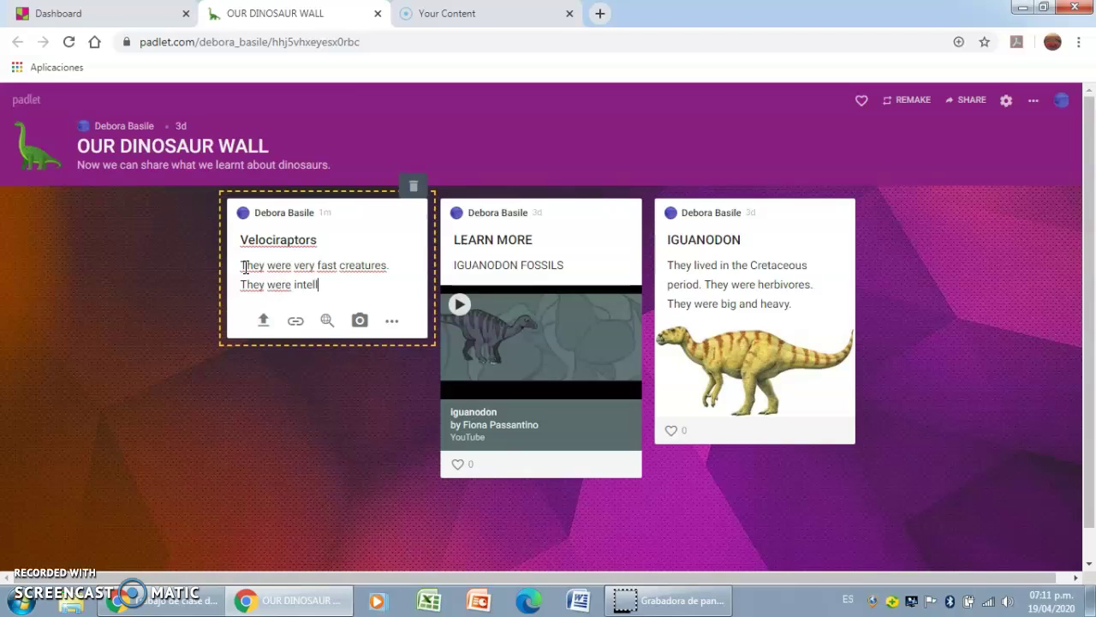
pyautogui.write('igent')
pyautogui.press('Return')
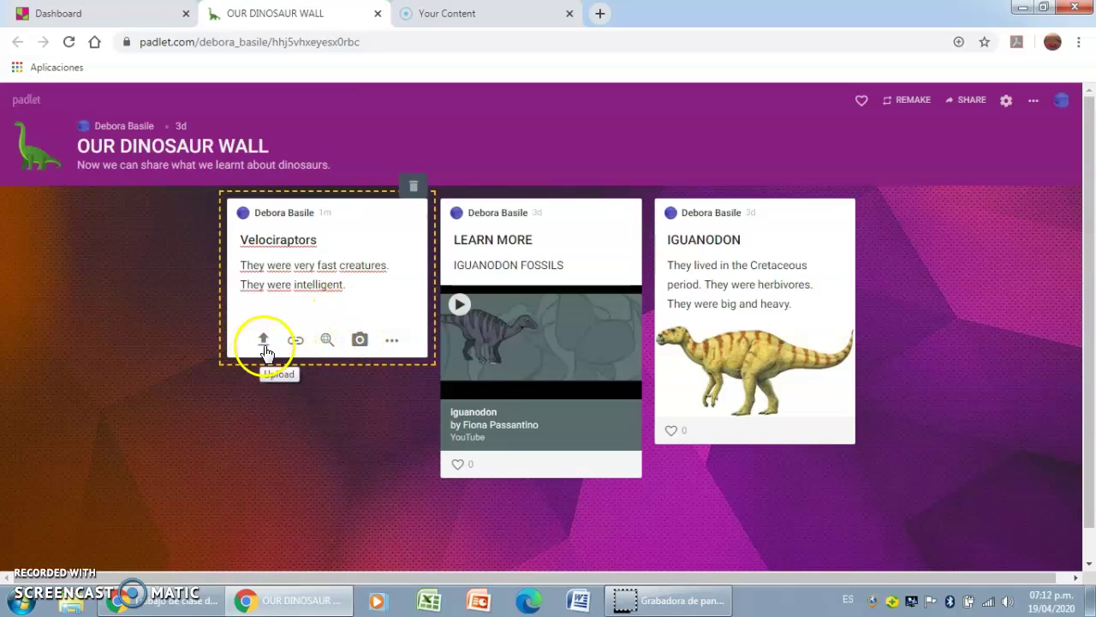
# Attach the 1024x768 velociraptor picture from a Google image search to the Velociraptors post, and remove it again.
pyautogui.click(391, 344)
pyautogui.click(415, 257)
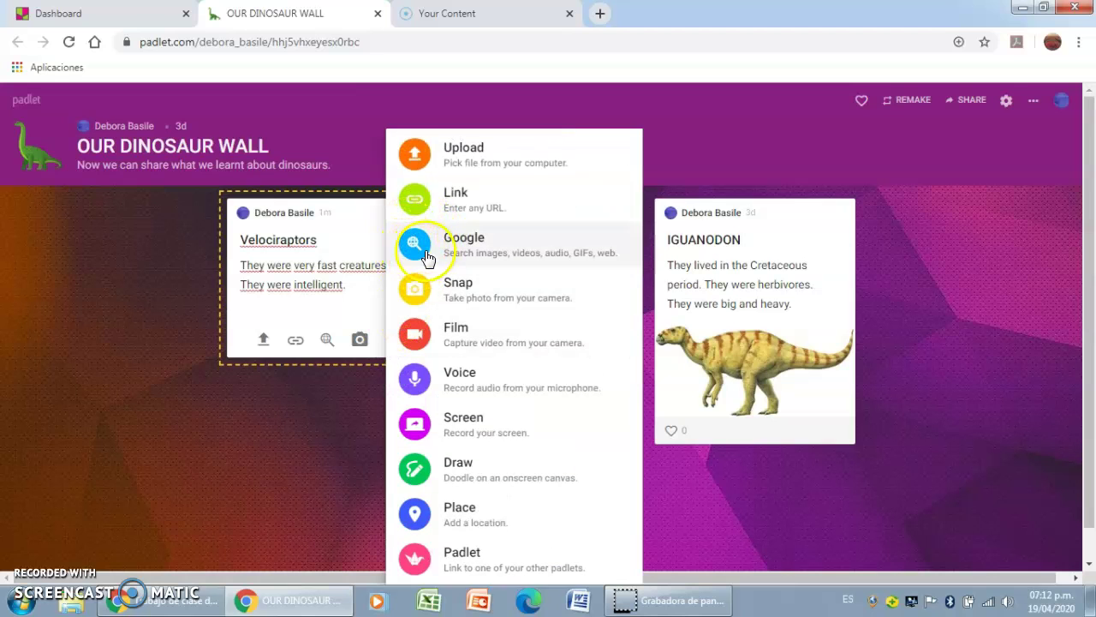
pyautogui.click(470, 247)
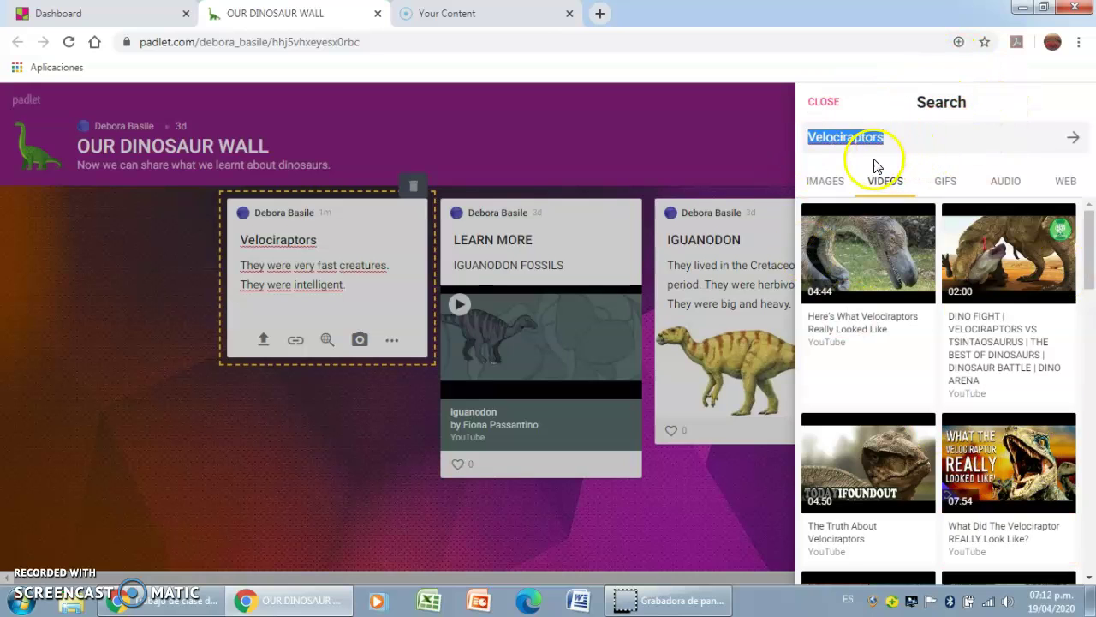
pyautogui.click(825, 183)
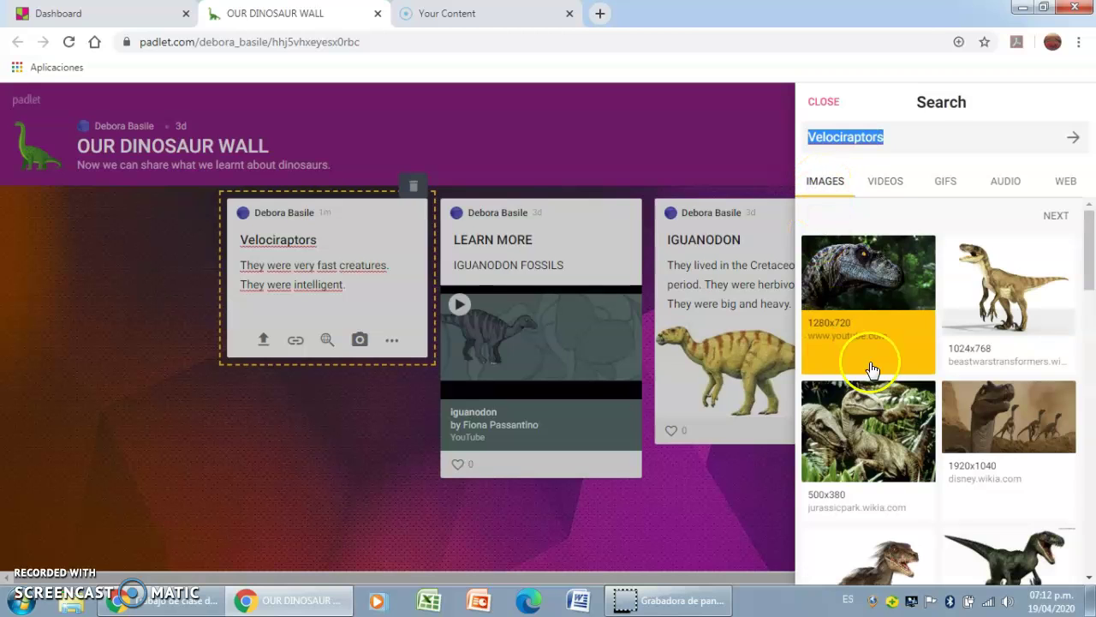
pyautogui.click(1006, 295)
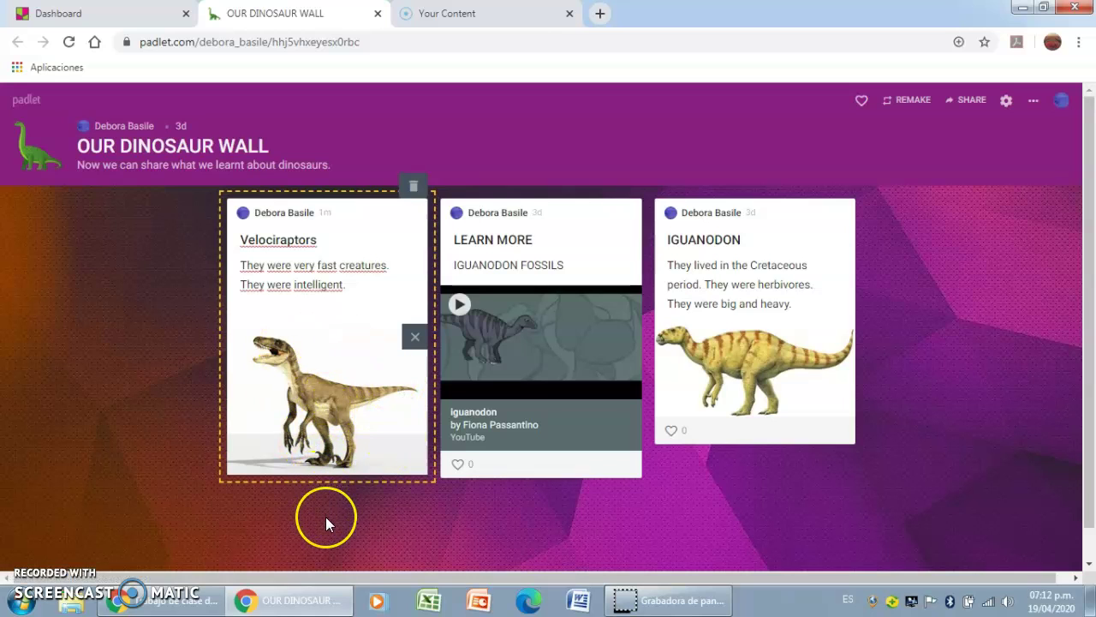
pyautogui.click(415, 341)
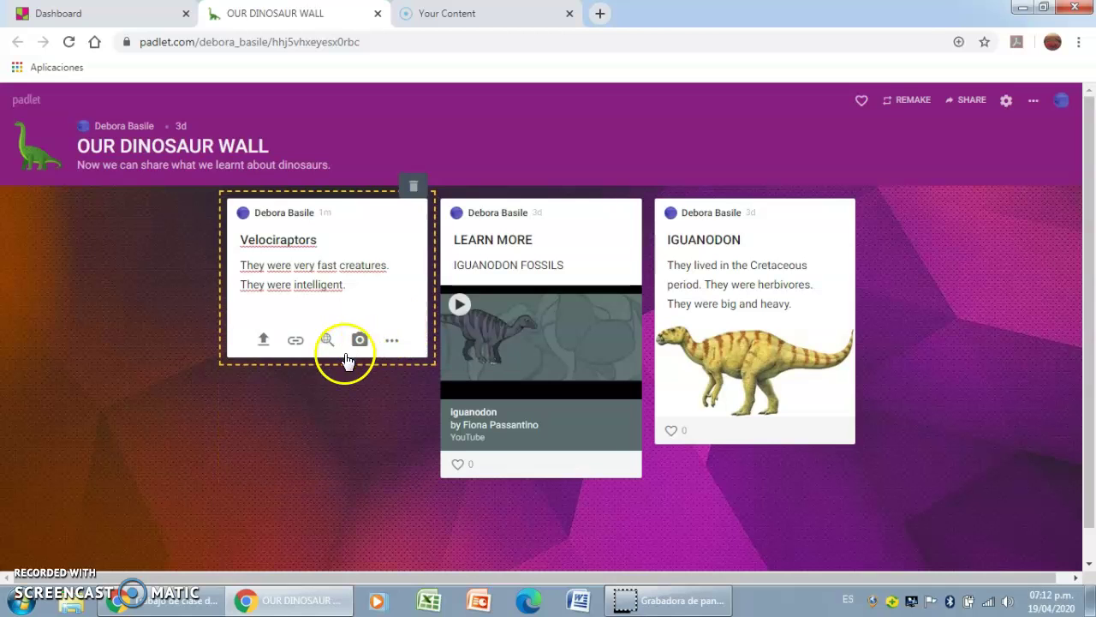
# Attach the YouTube video "What Did The Velociraptor REALLY Look Like?" from a Google video search to the Velociraptors post and finish editing.
pyautogui.click(392, 341)
pyautogui.click(494, 253)
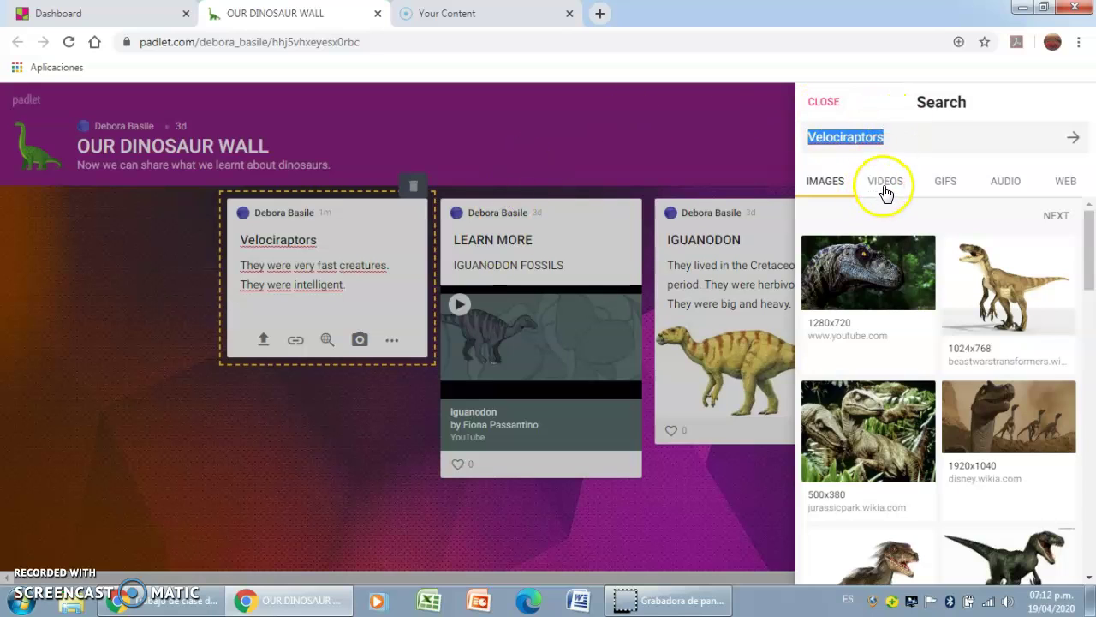
pyautogui.click(886, 191)
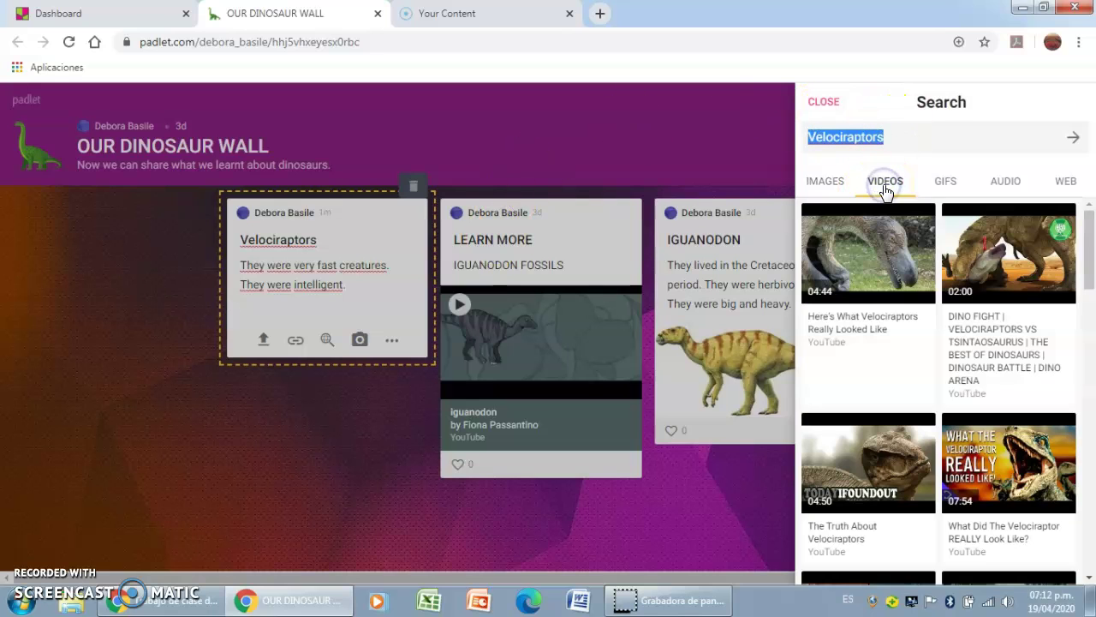
pyautogui.click(892, 195)
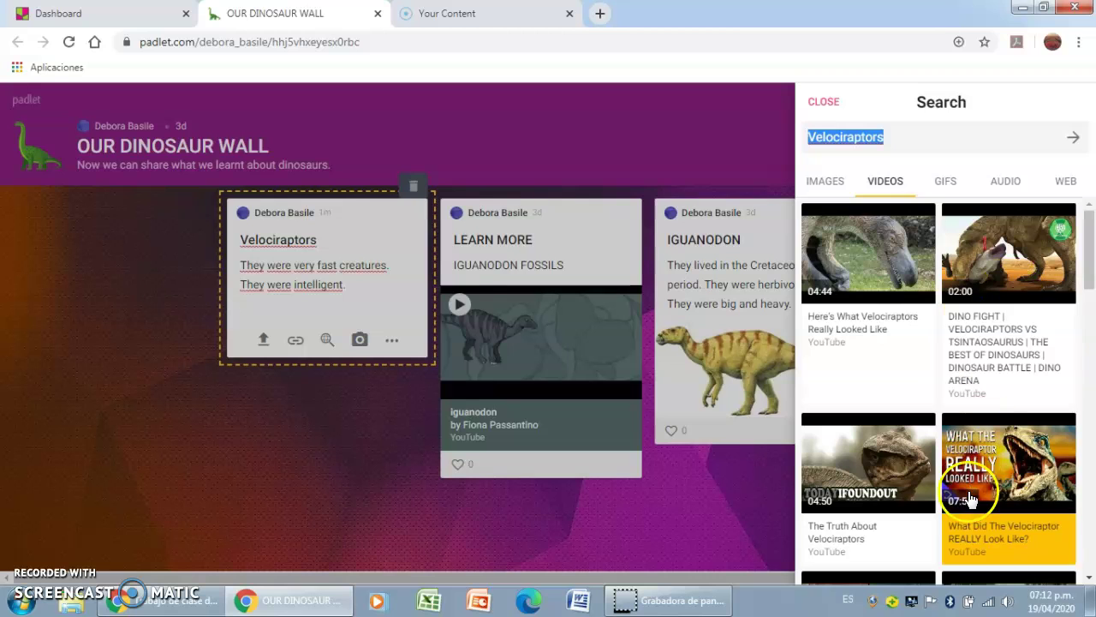
pyautogui.scroll(-1, 948, 494)
pyautogui.scroll(-2, 948, 494)
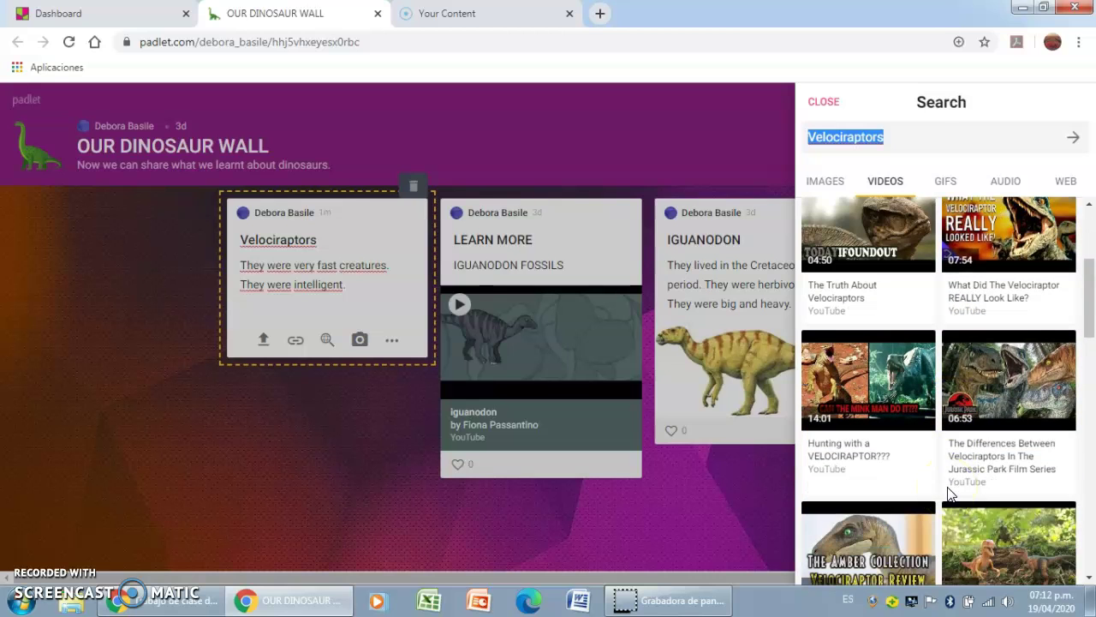
pyautogui.click(1023, 349)
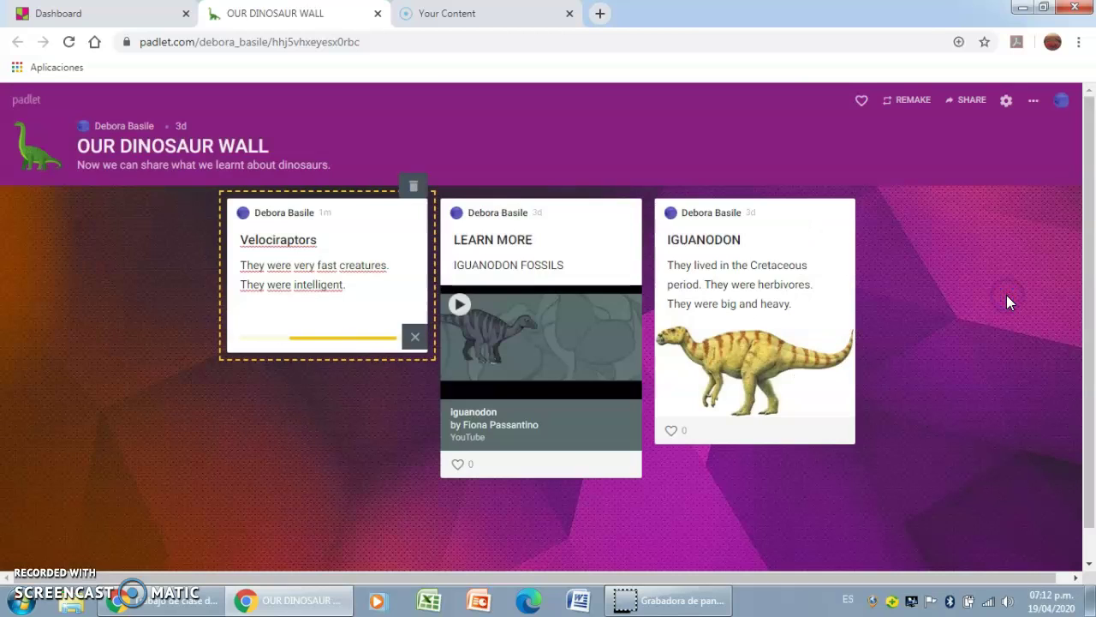
pyautogui.click(386, 489)
pyautogui.click(334, 501)
pyautogui.click(384, 389)
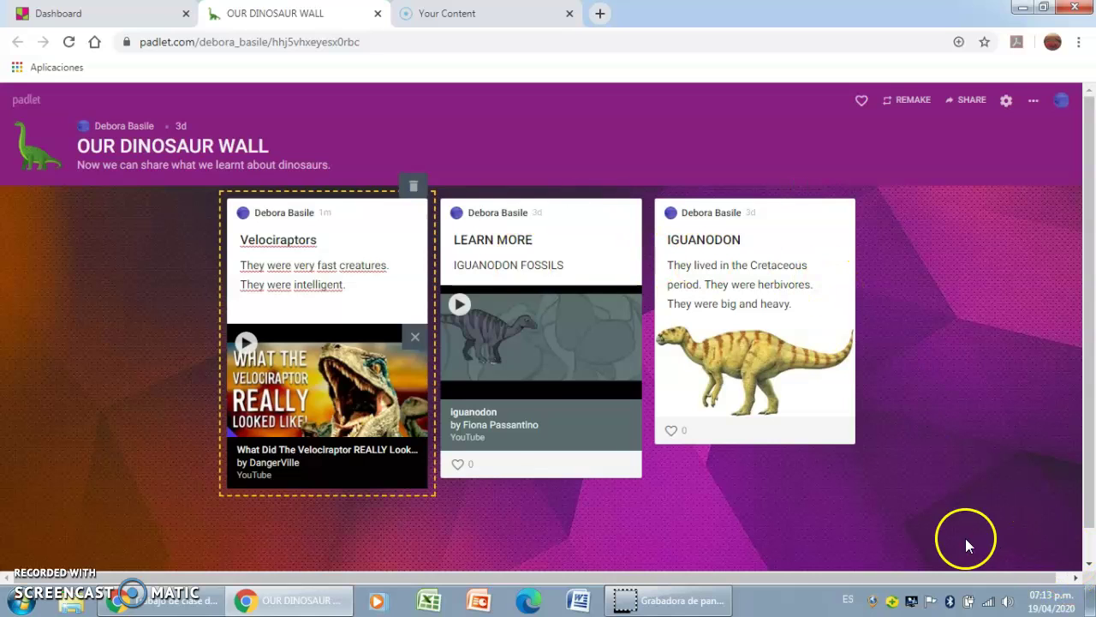
pyautogui.click(127, 360)
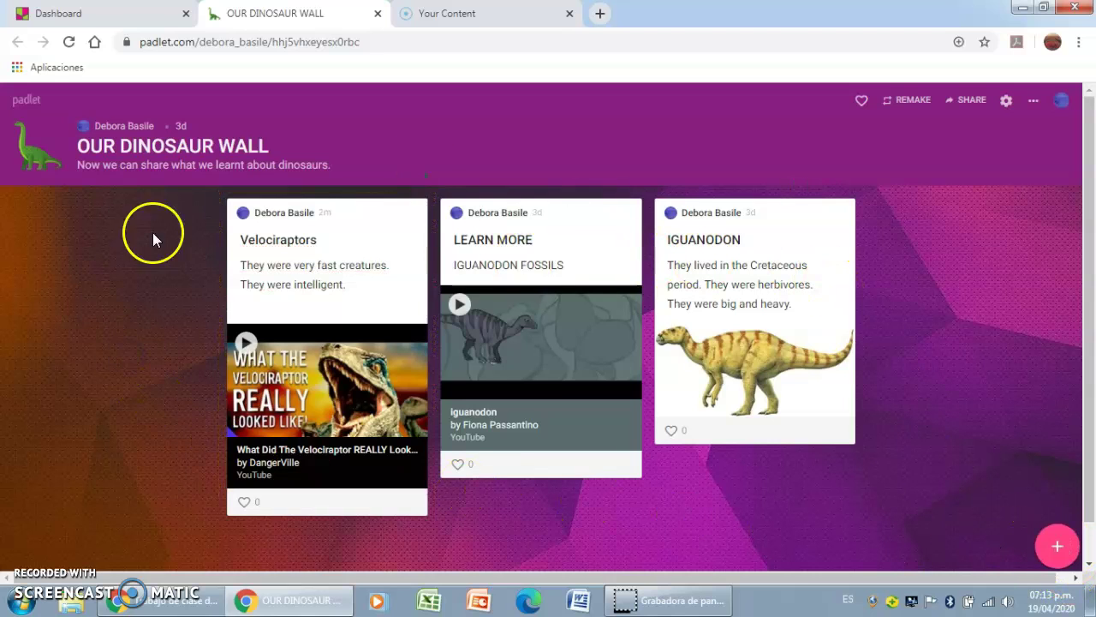
# Start another blank post and discard it, and delete the Velociraptors post from the wall.
pyautogui.click(1059, 554)
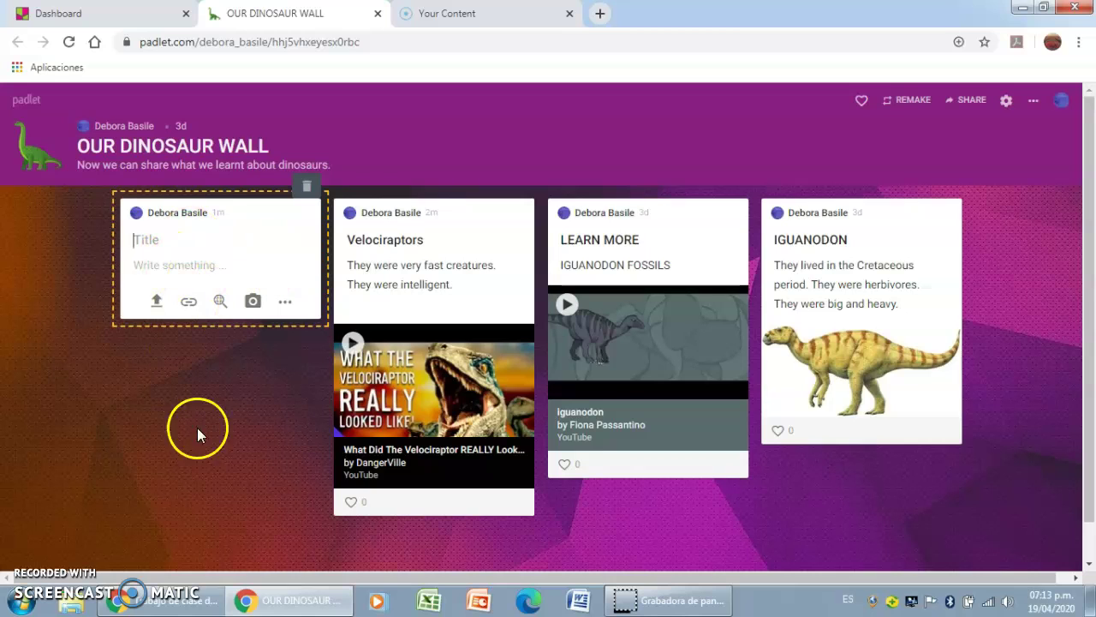
pyautogui.click(306, 189)
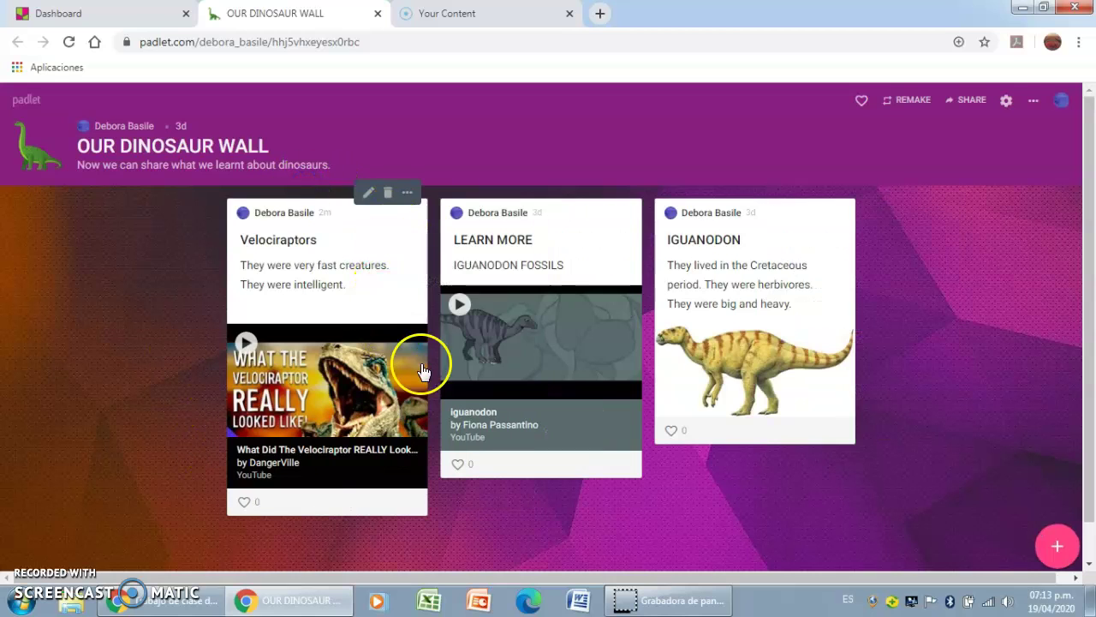
pyautogui.click(388, 201)
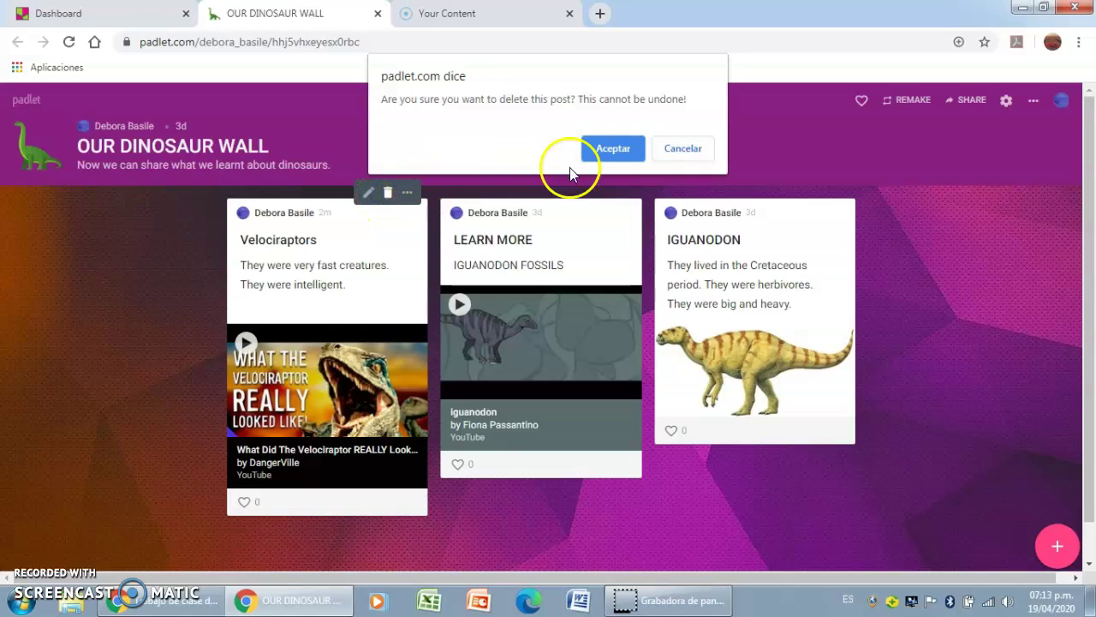
pyautogui.click(626, 154)
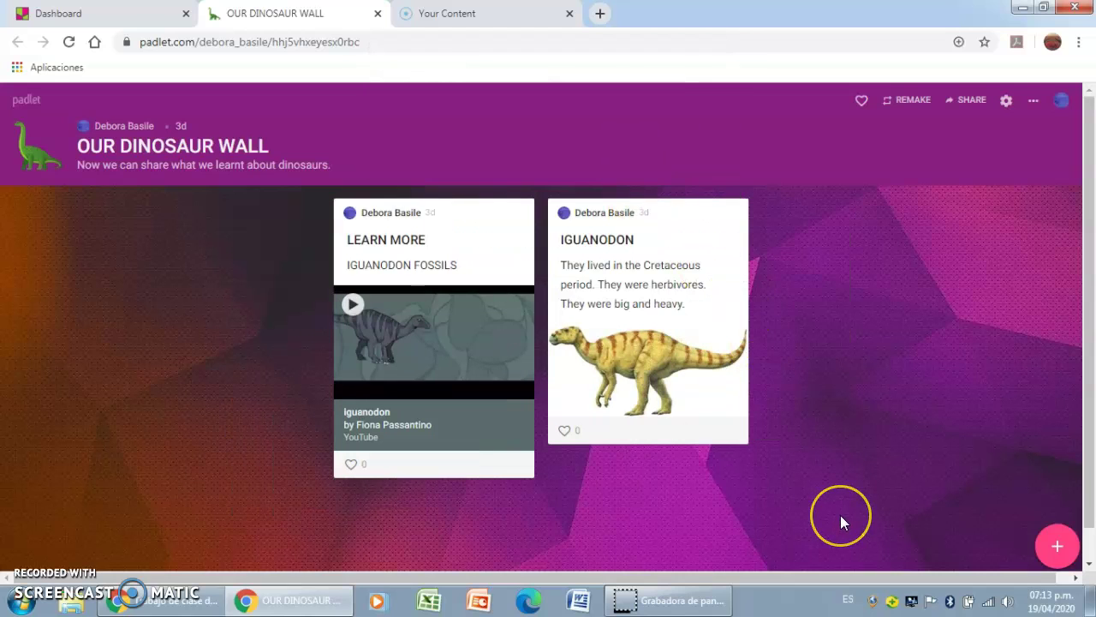